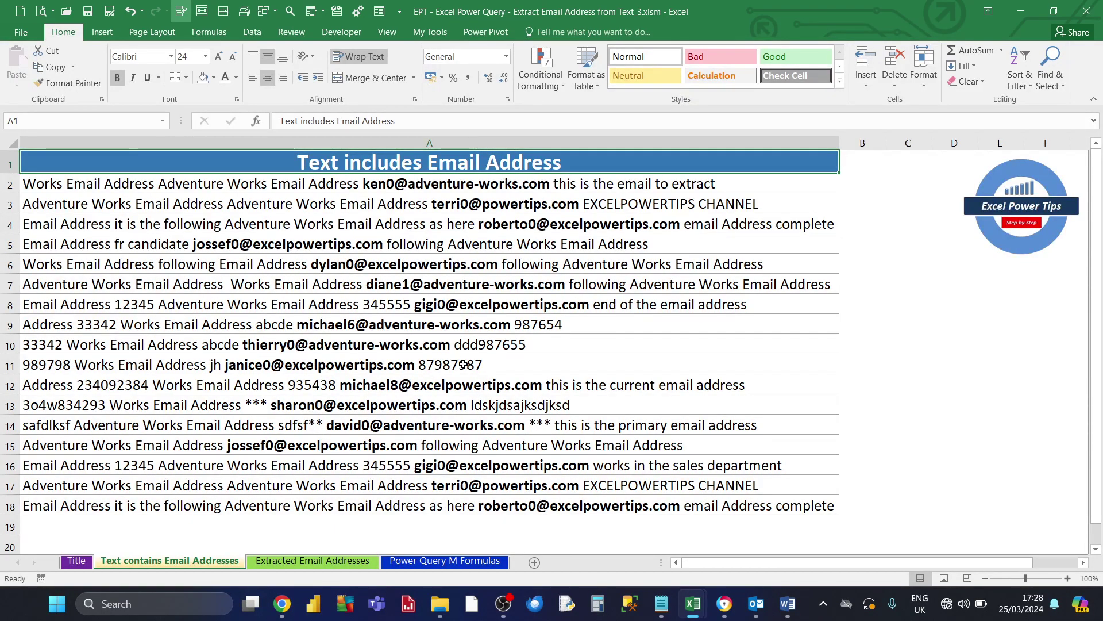
Begin converting the A1:A18 text list into a table using From Table
click(251, 34)
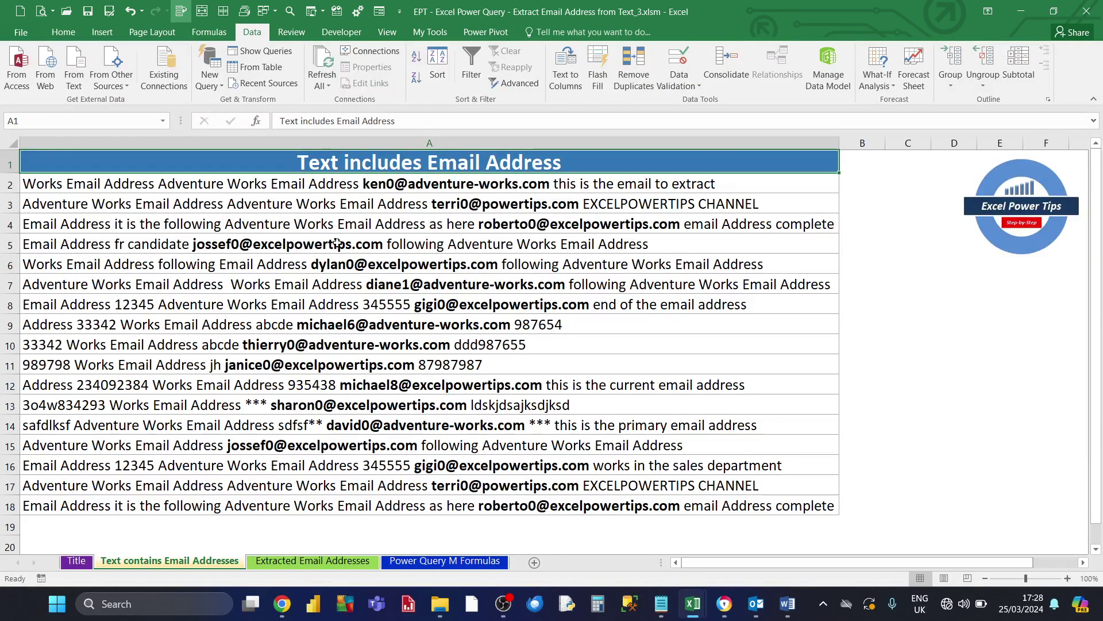
Confirm the A1:A18 table with headers, loading its 17 text rows into Power Query as Table14
click(270, 69)
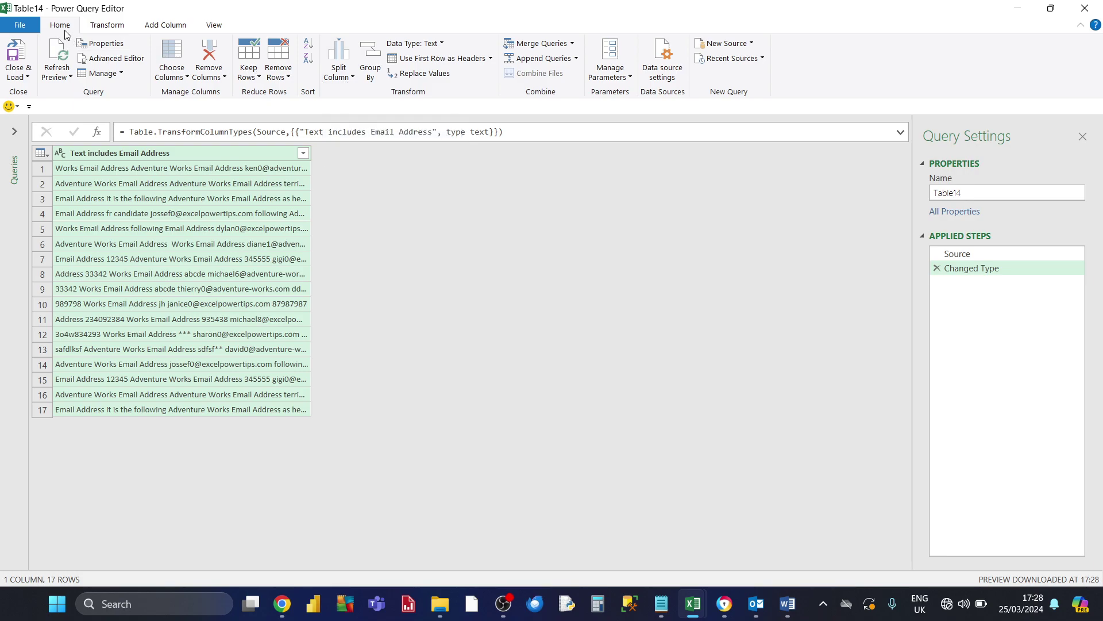
Bring up the Split Column by Delimiter dialog for the text column
click(120, 29)
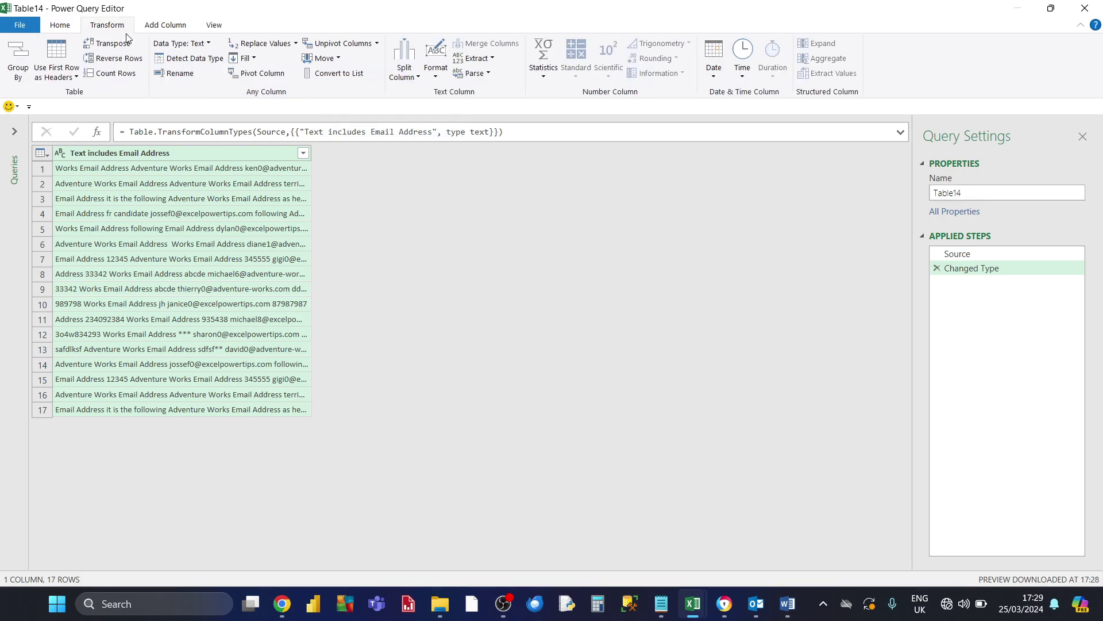
click(416, 78)
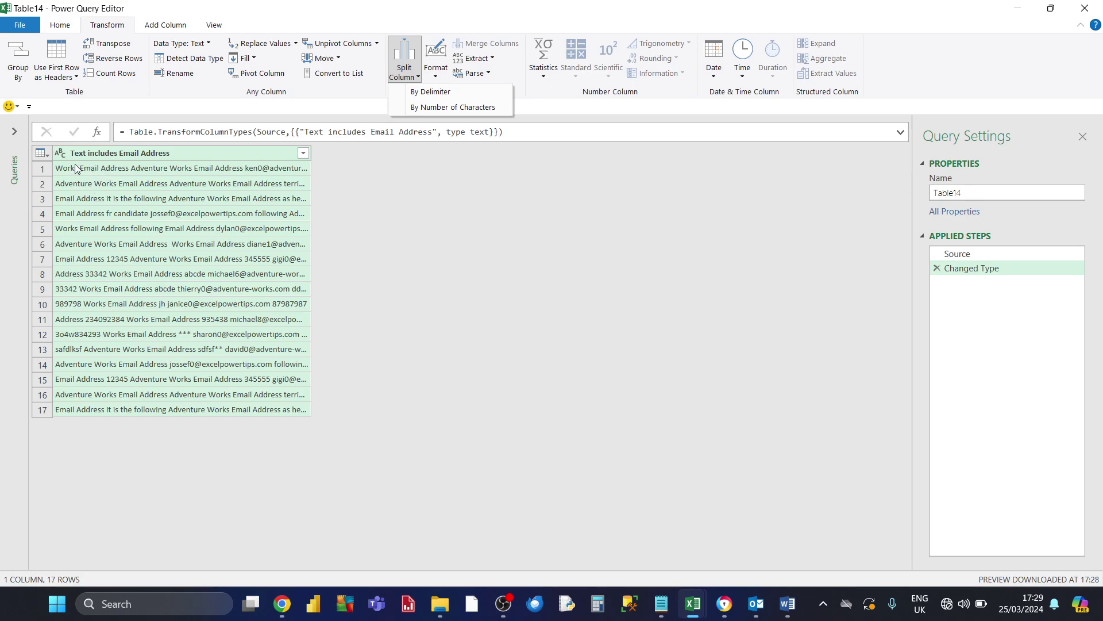
click(428, 92)
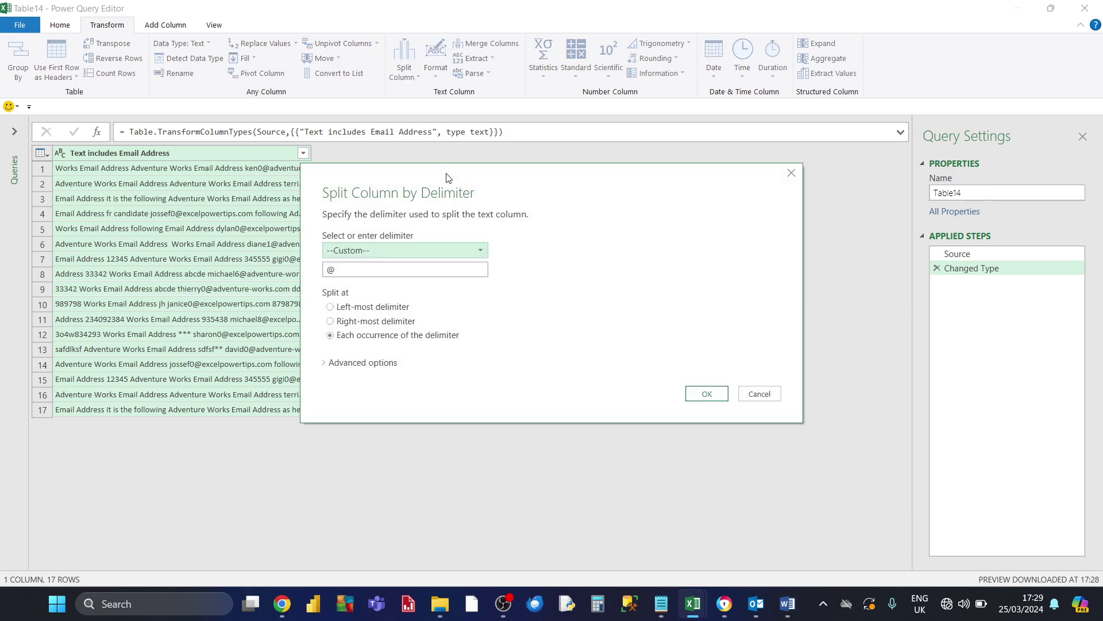
Split the text column at each Space occurrence into rows, giving one word per row
drag(522, 160, 537, 150)
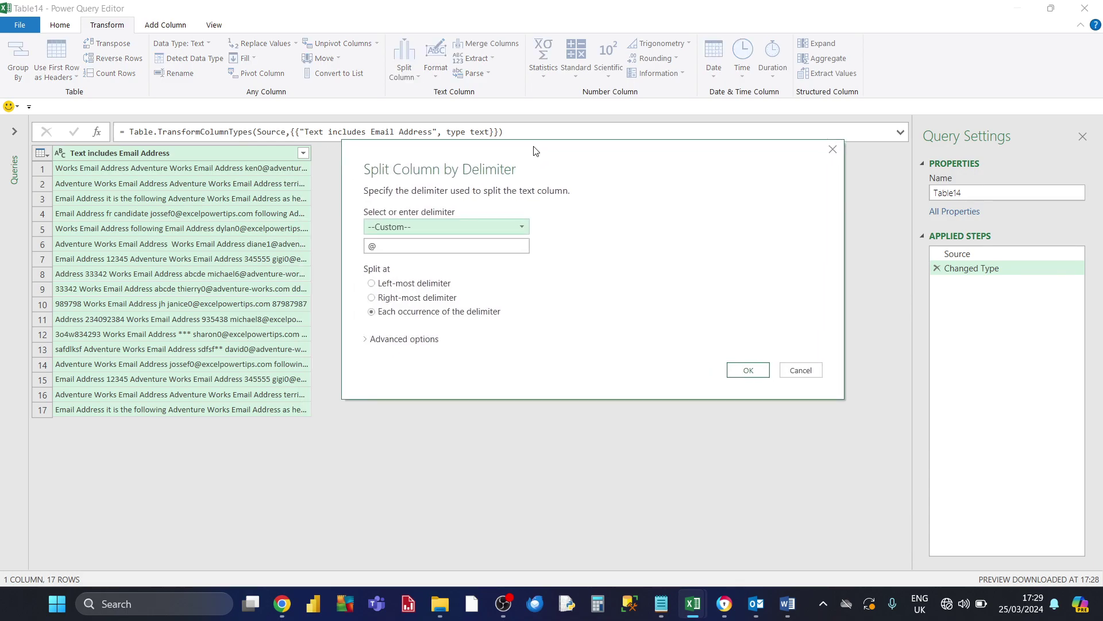
click(521, 229)
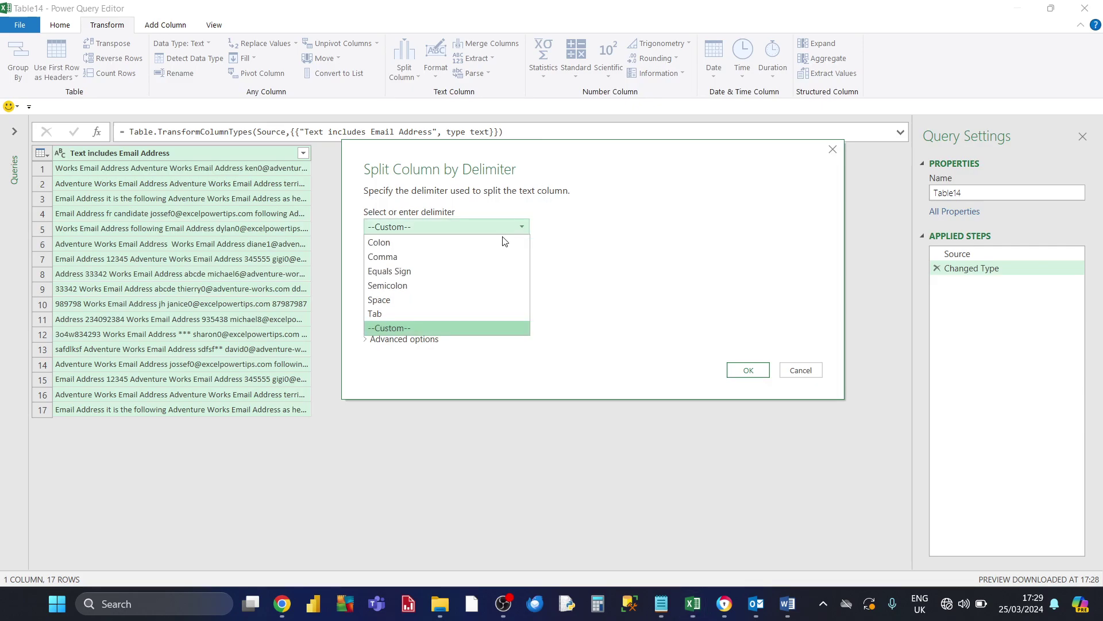
click(422, 297)
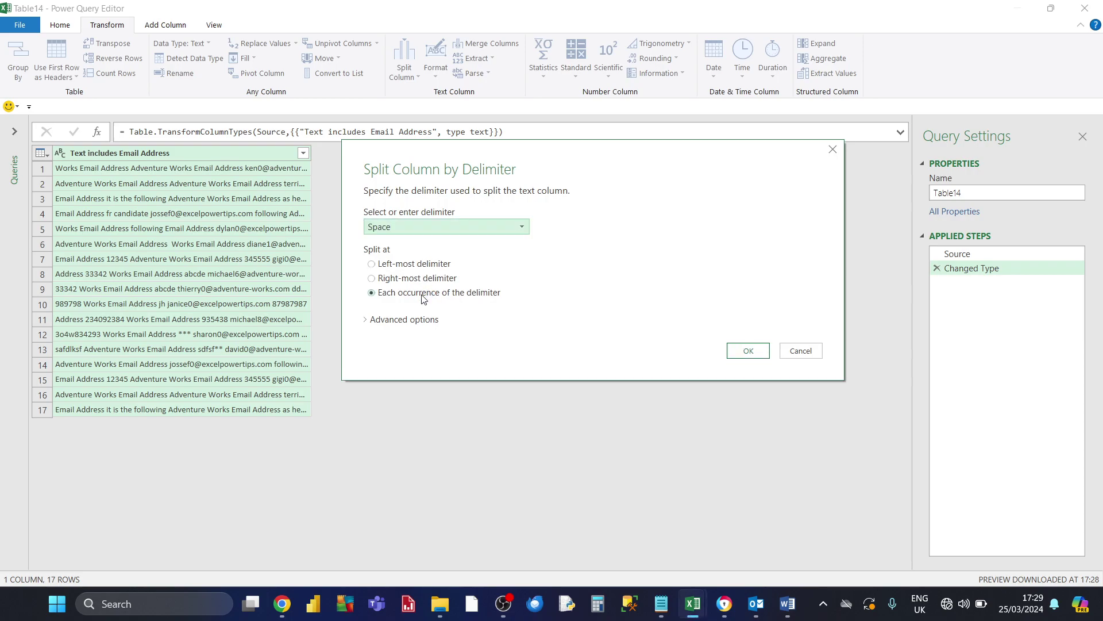
click(404, 319)
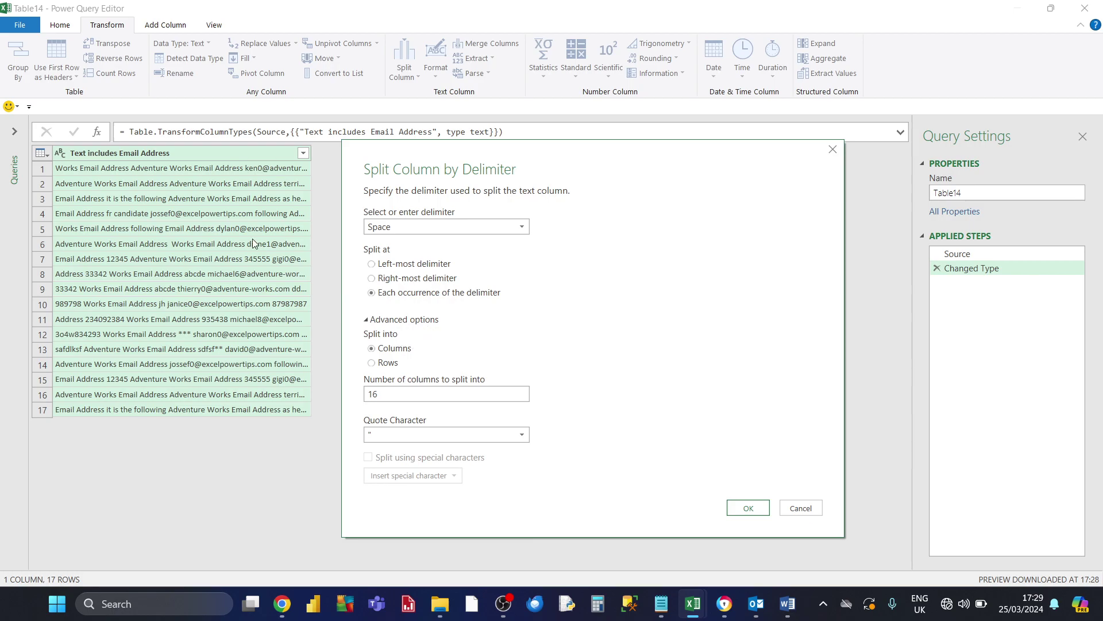
click(372, 363)
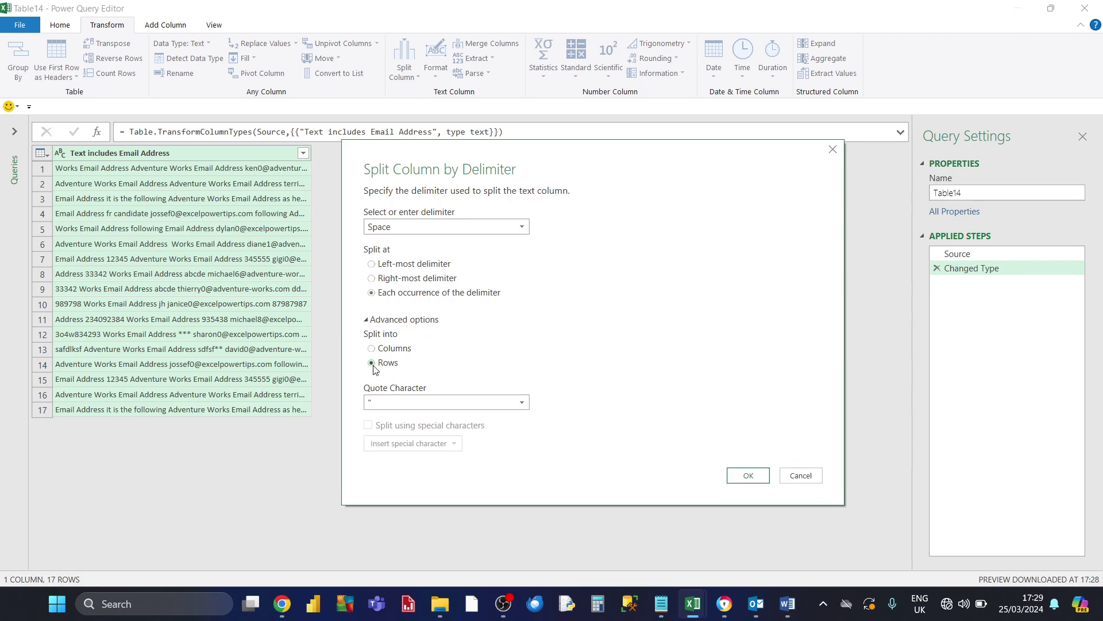
click(748, 476)
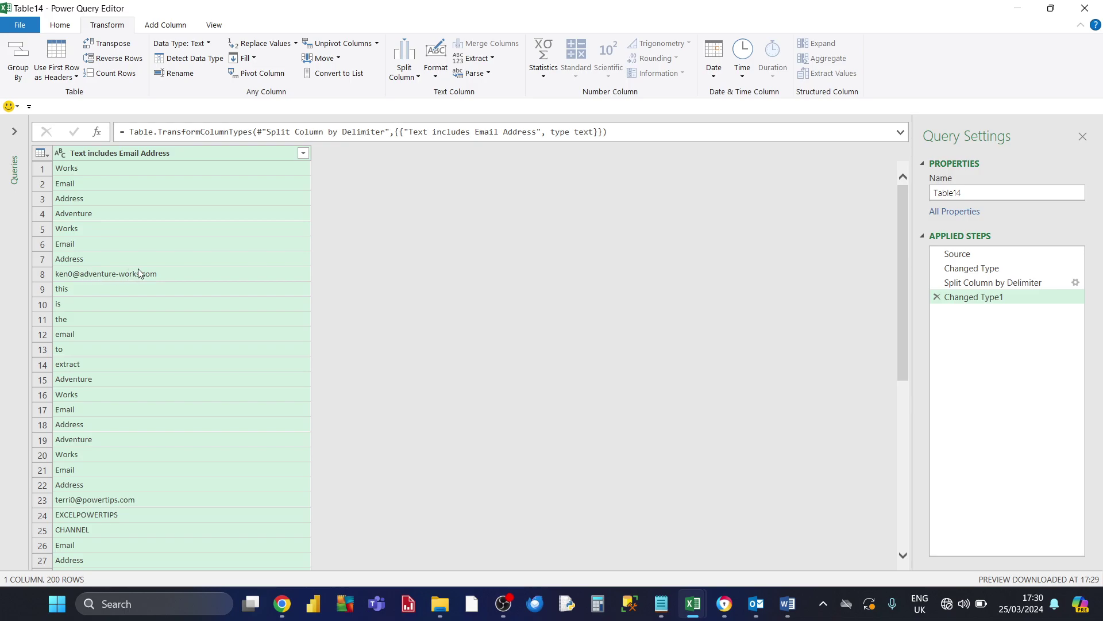
Apply a Contains '@' text filter so only the 17 email-address rows remain
click(303, 153)
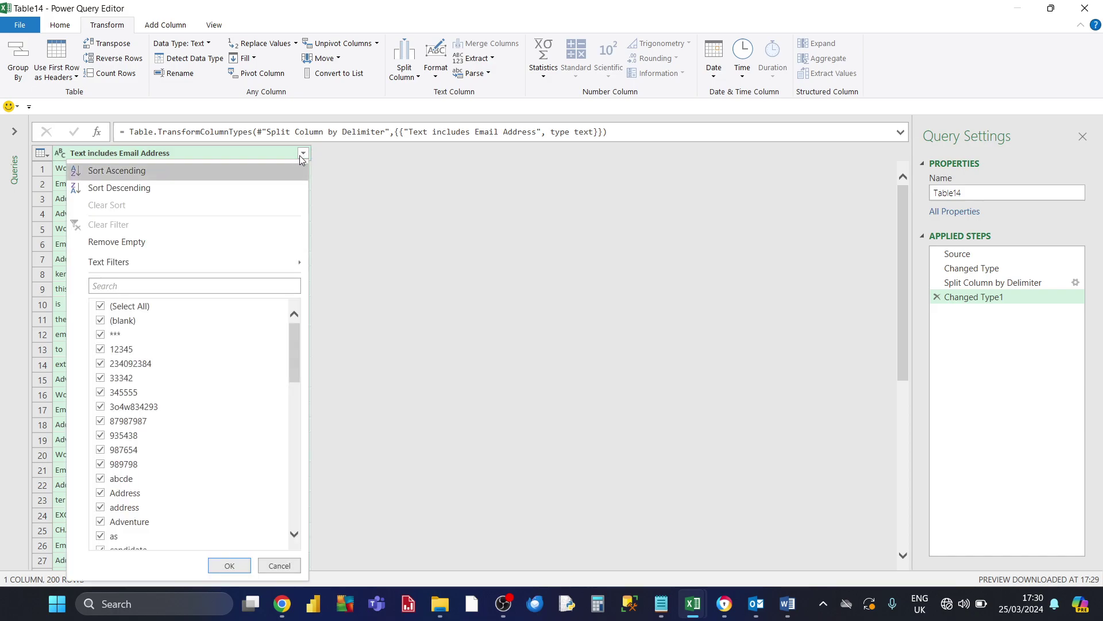
mouse_move(126, 260)
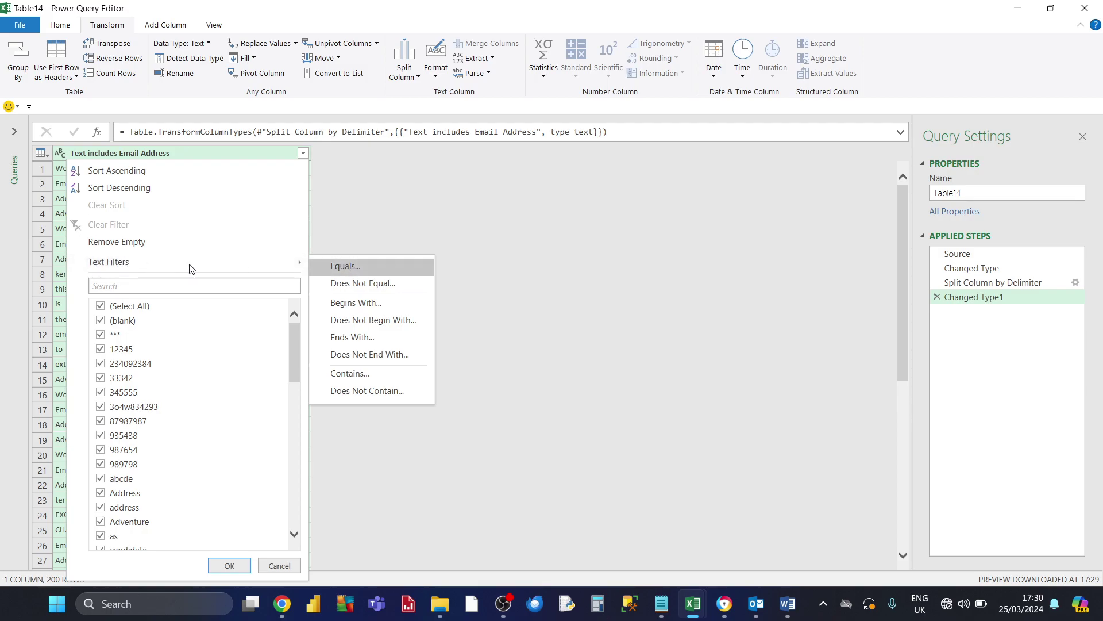
click(348, 374)
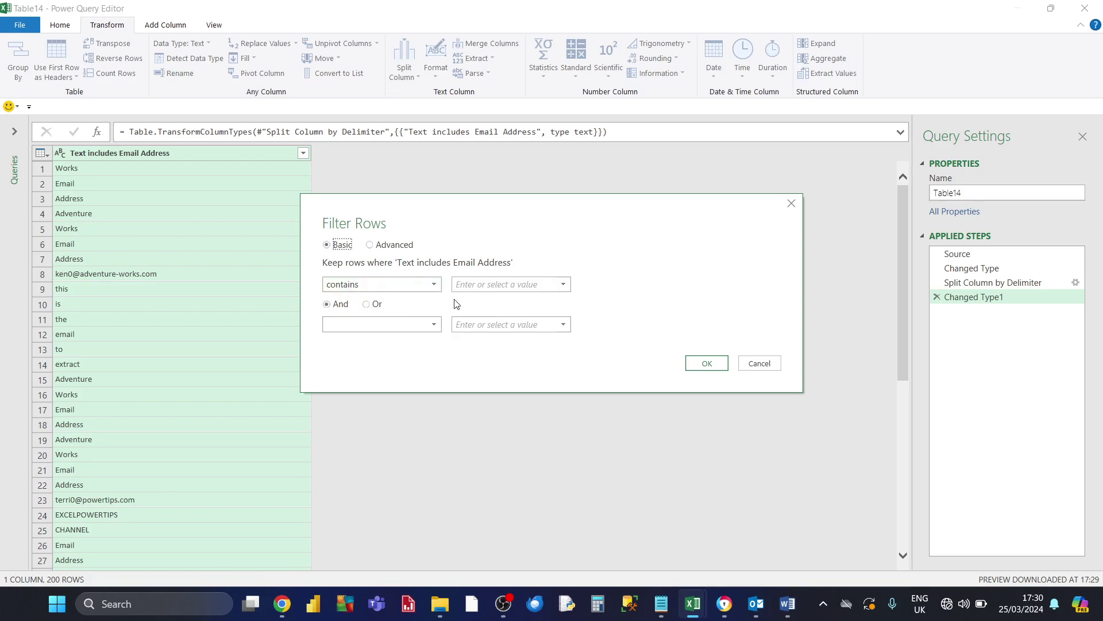
click(472, 285)
text(@)
click(702, 362)
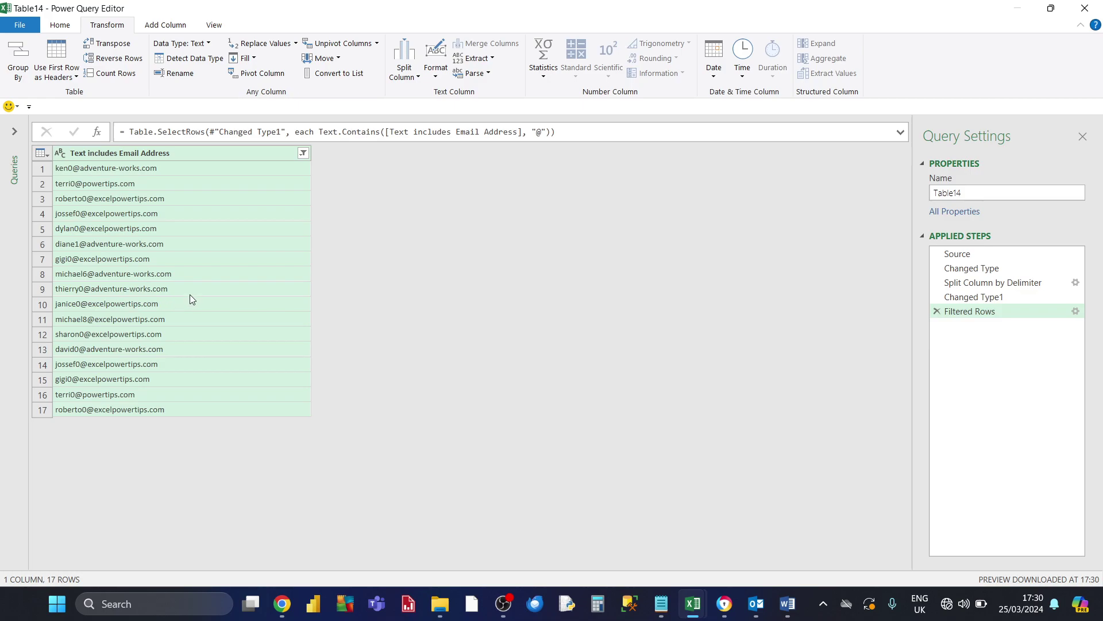
Choose Close & Load To… for the filtered query to reach the Load To dialog
click(68, 30)
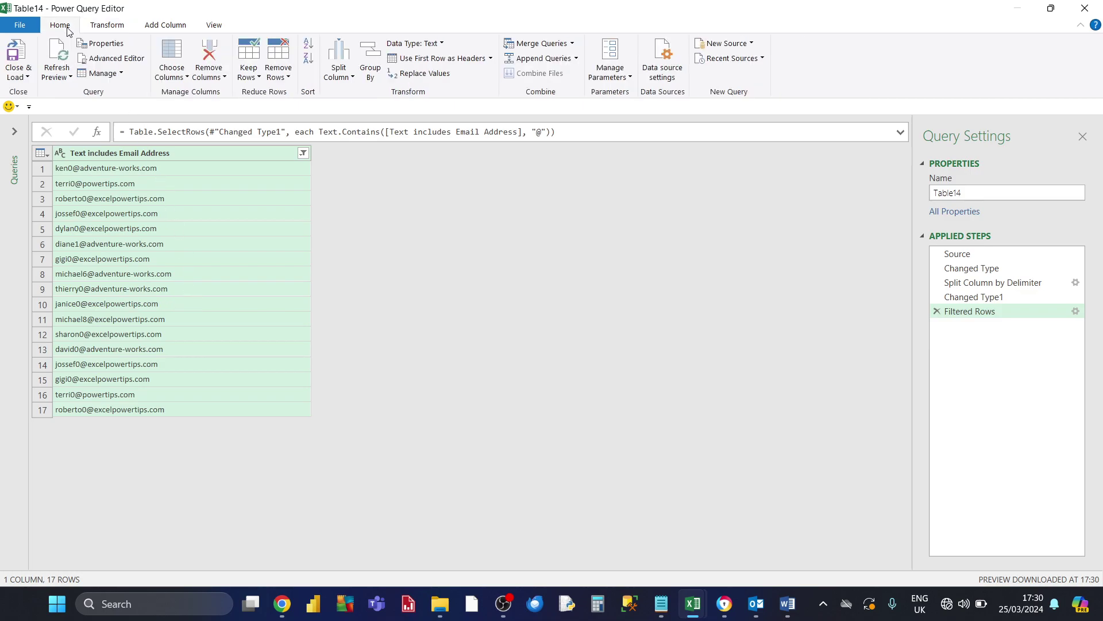
click(26, 77)
click(26, 77)
click(25, 77)
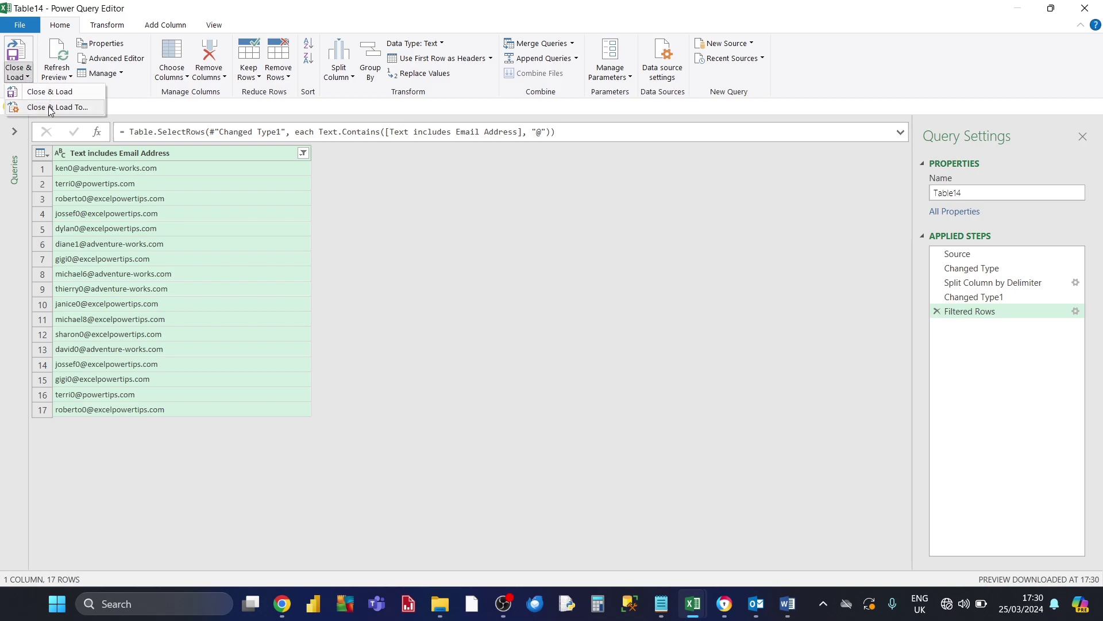
click(49, 107)
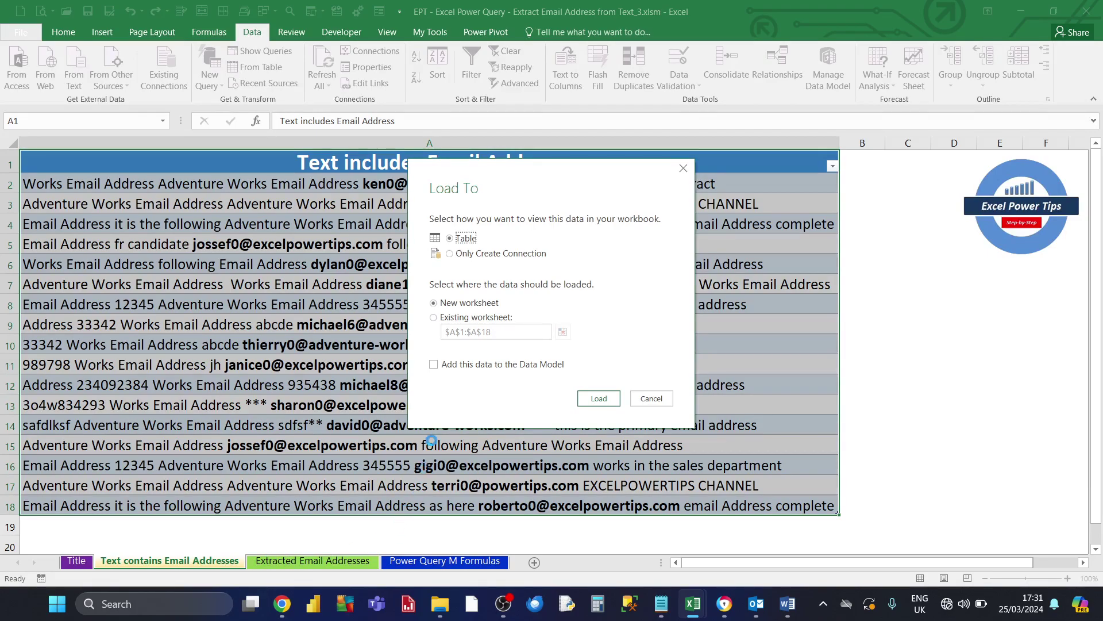
Load the query as a table into existing worksheet cell A1 of Extracted Email Addresses
click(434, 318)
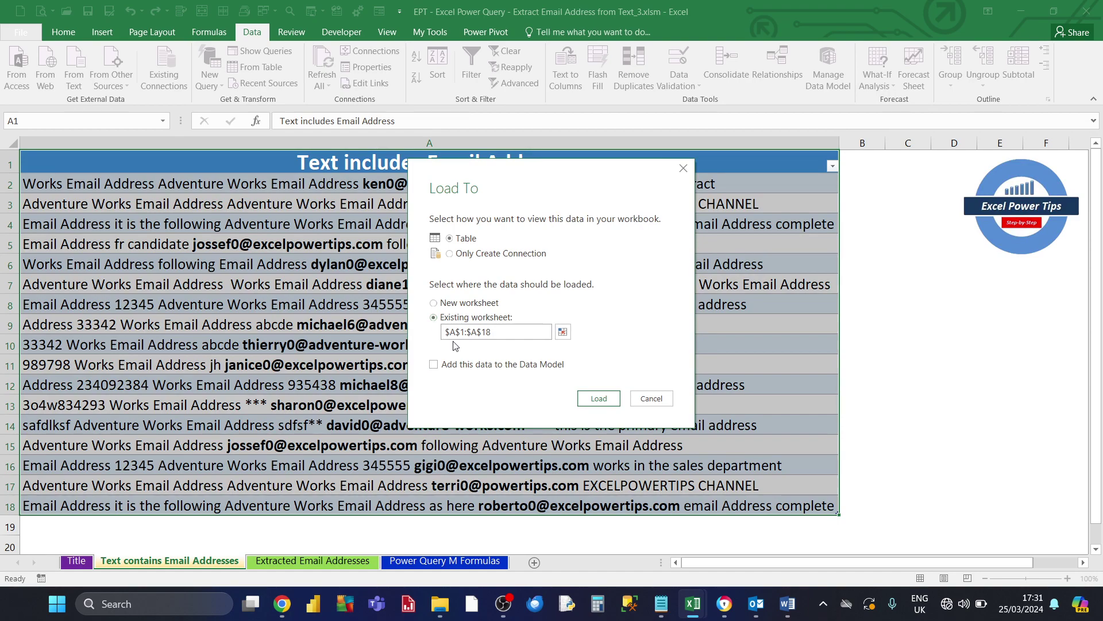
key(Return)
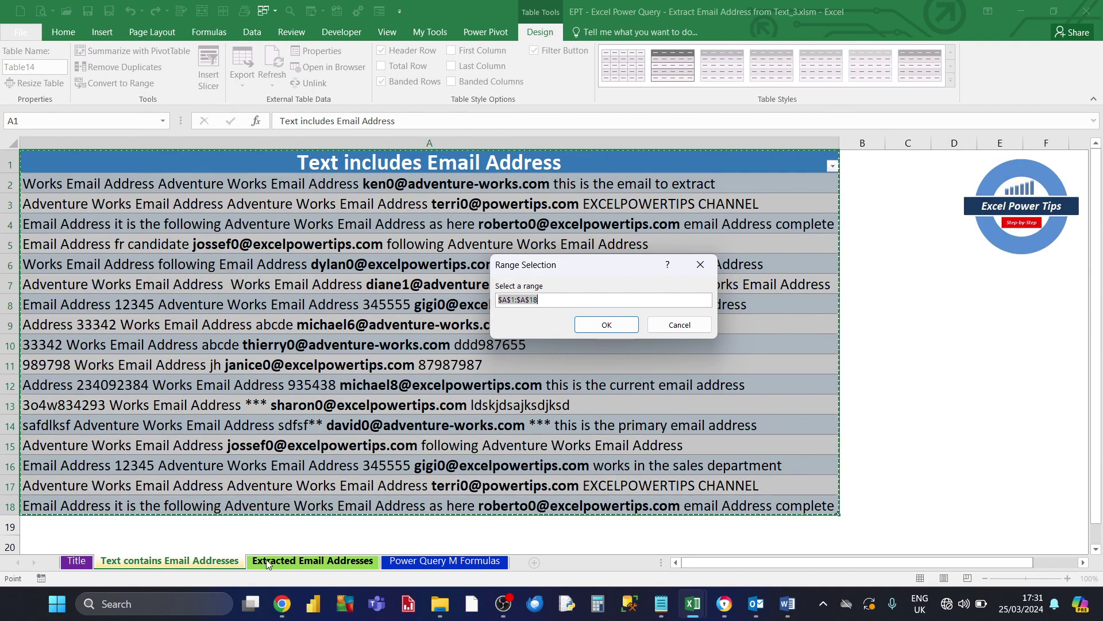
click(286, 562)
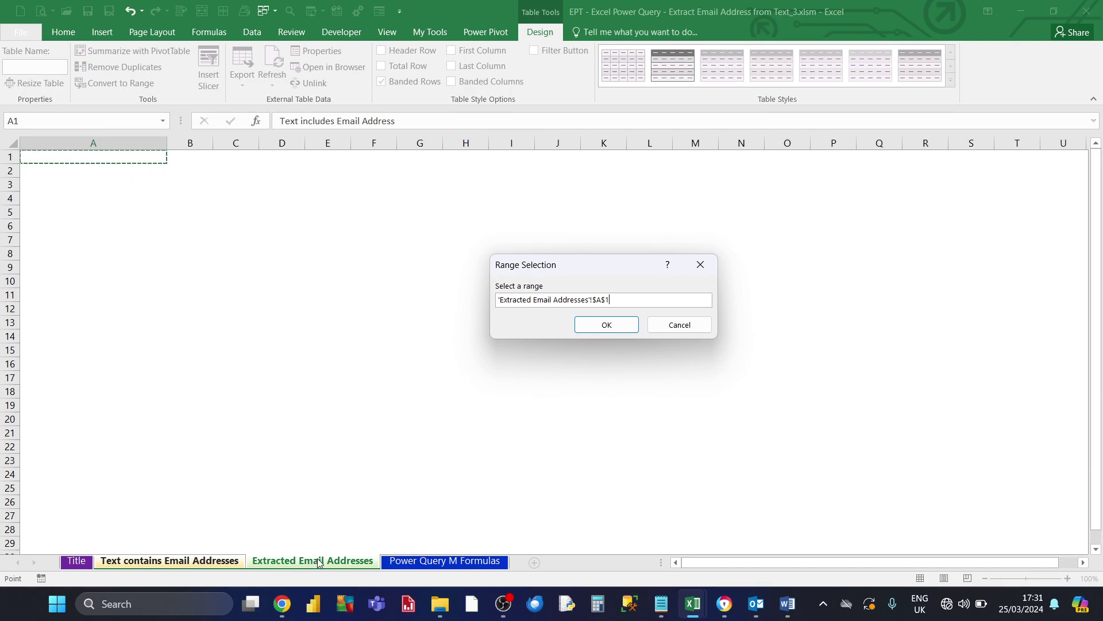
click(594, 325)
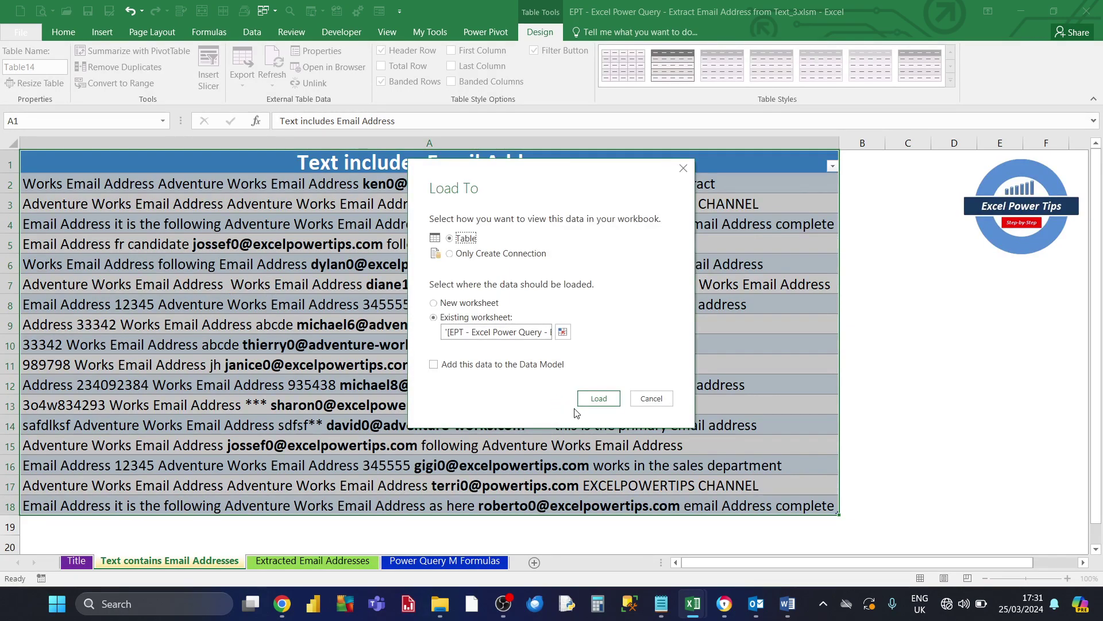
click(601, 397)
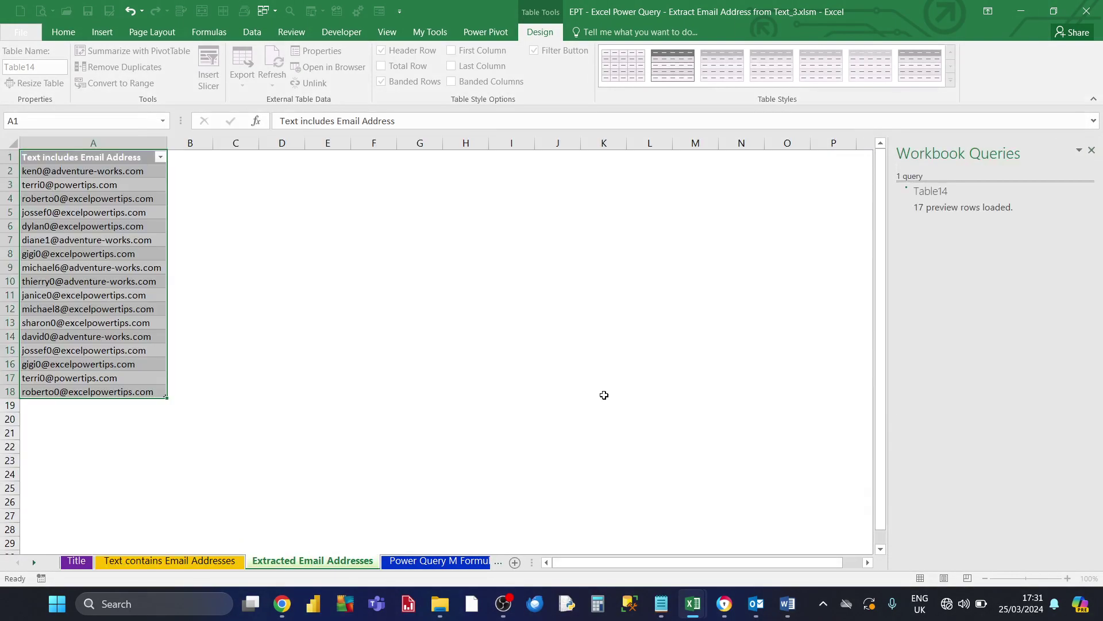
click(114, 226)
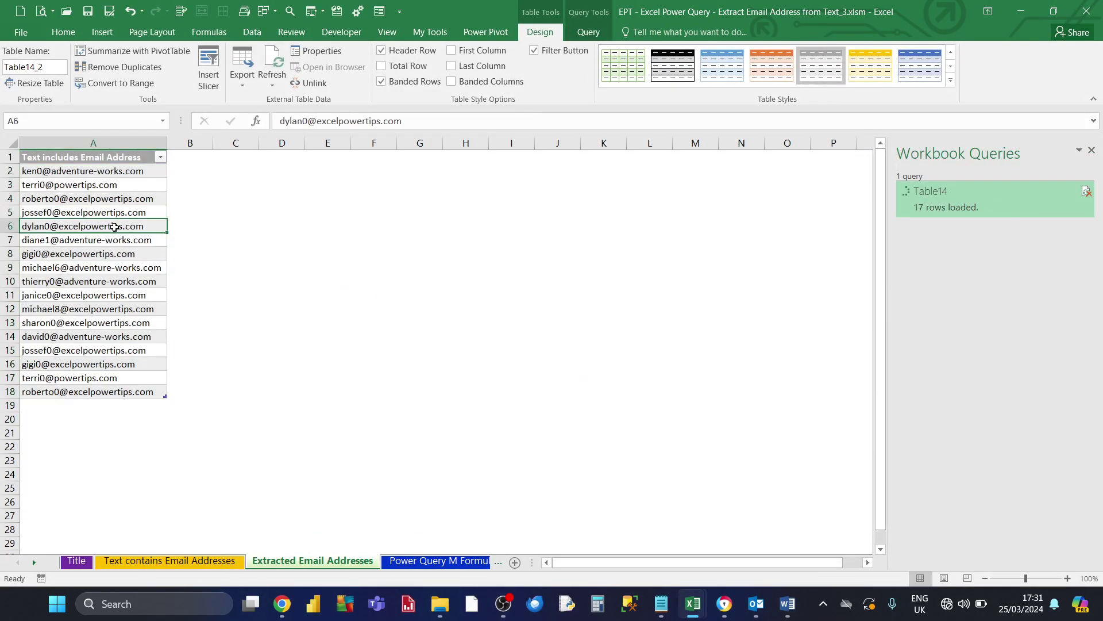
click(114, 268)
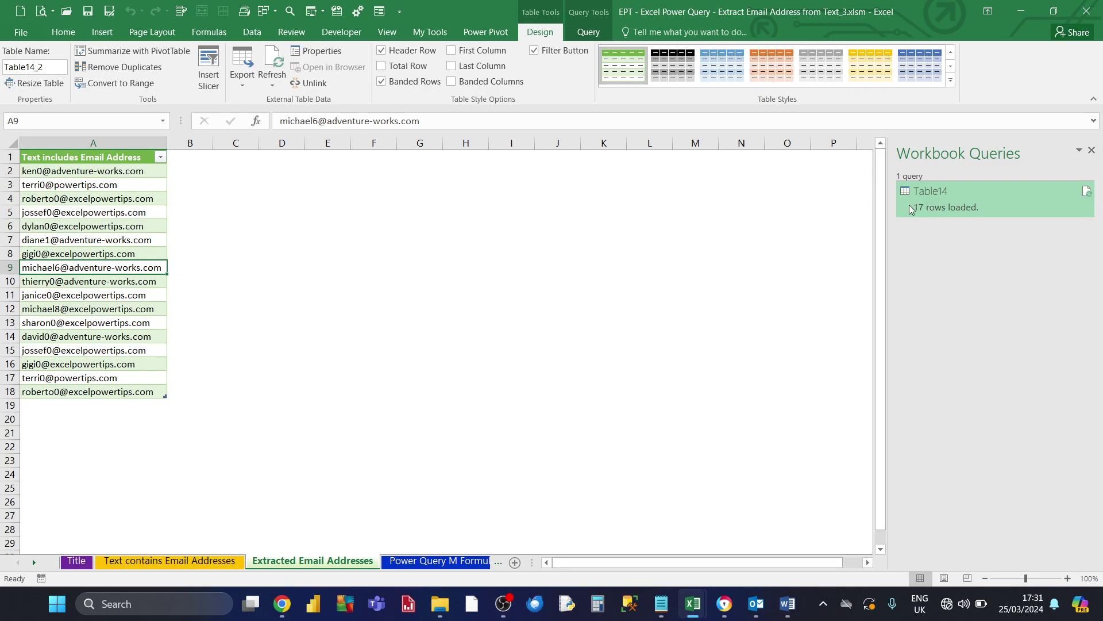
mouse_move(928, 211)
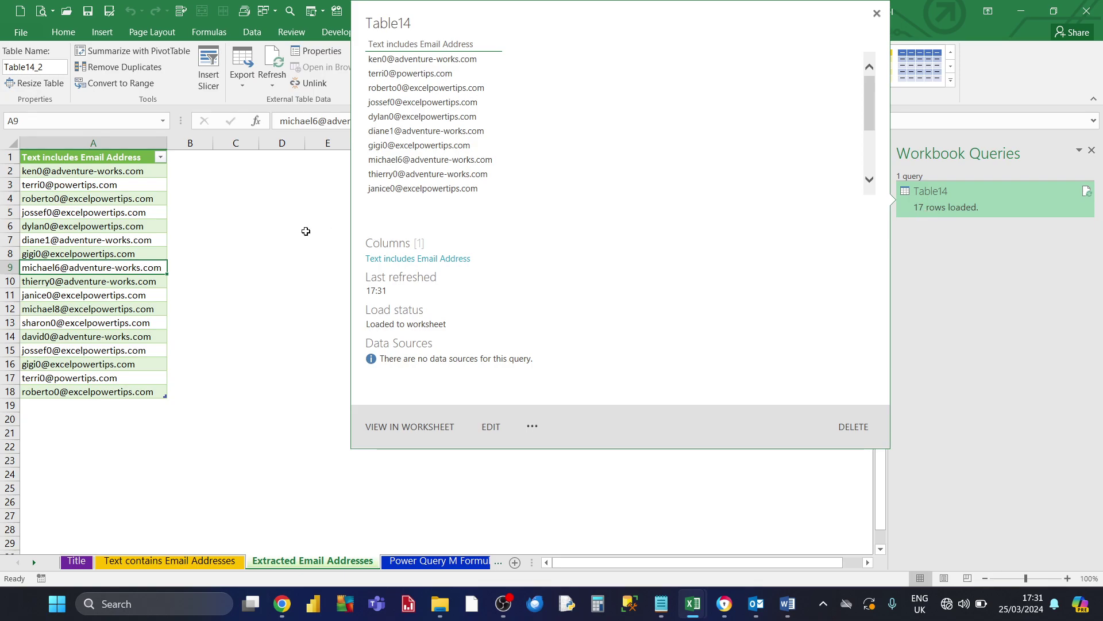
click(108, 244)
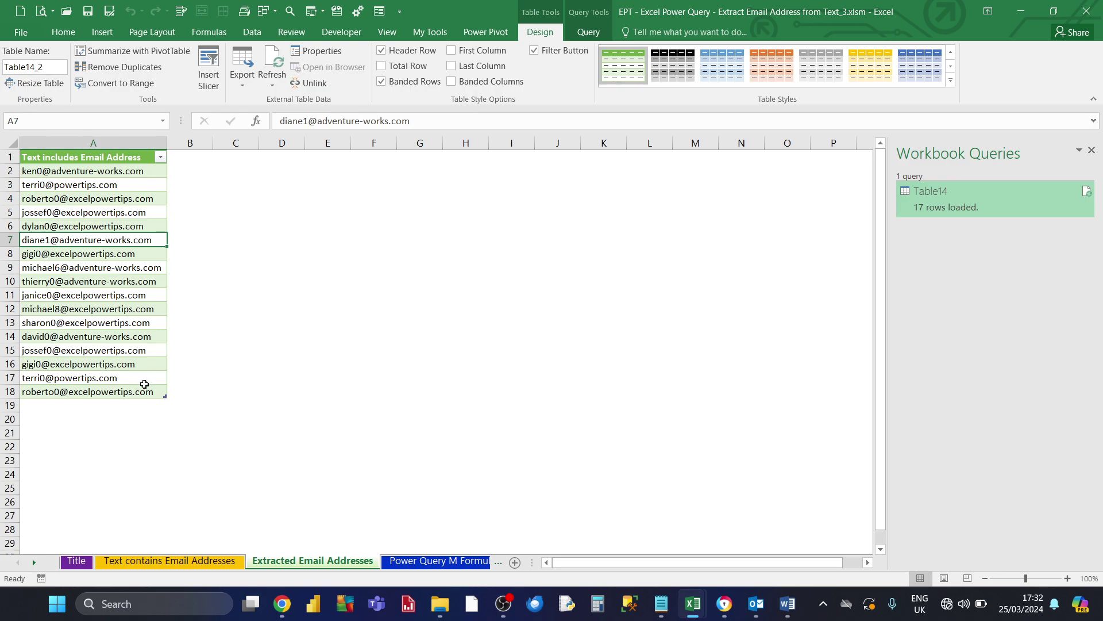
Copy row 10's text string into A19 of the source list, then return to Extracted Email Addresses
click(143, 568)
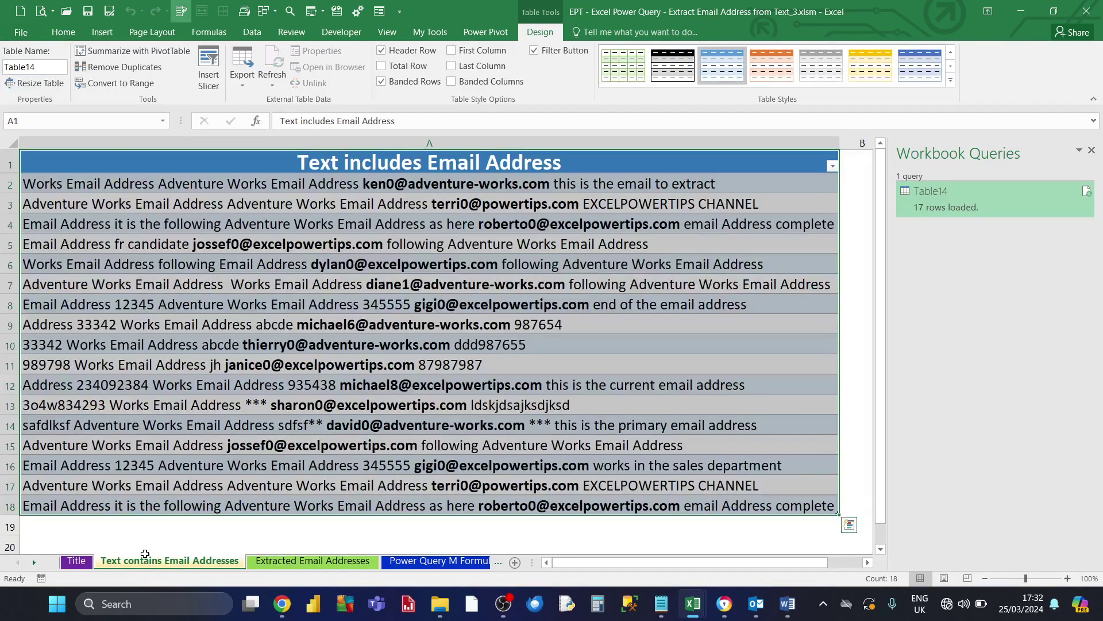
click(199, 460)
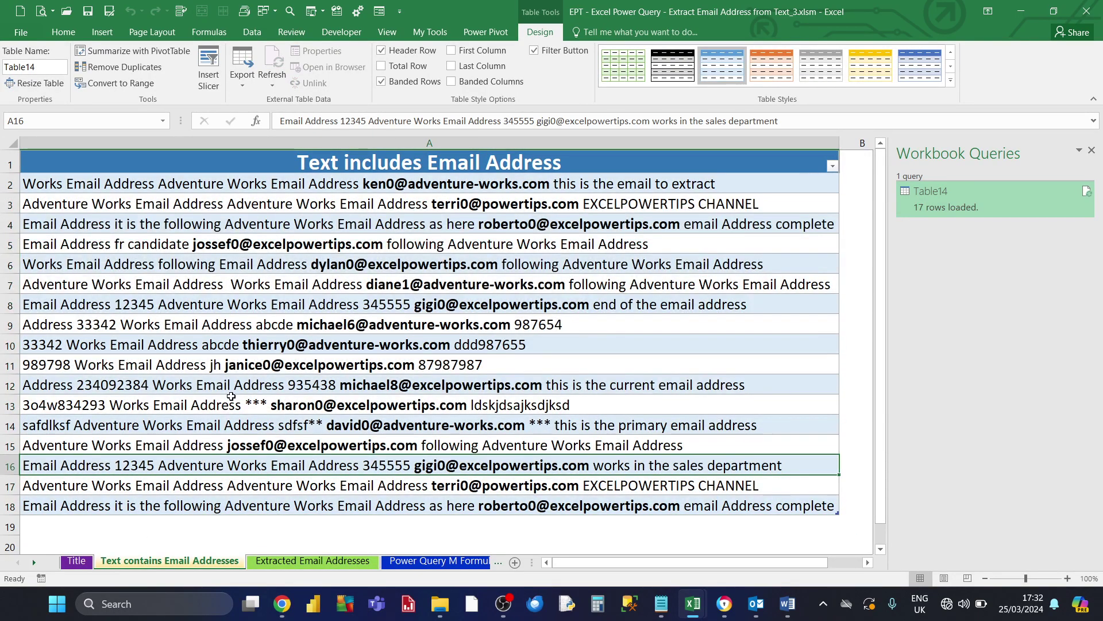
click(236, 344)
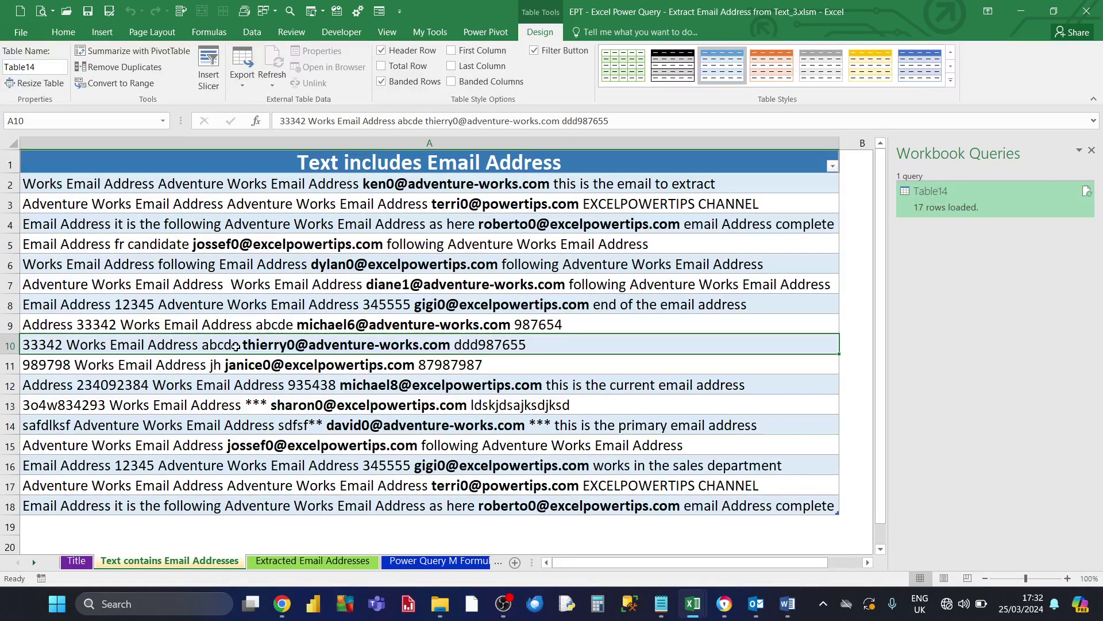
key(ctrl+c)
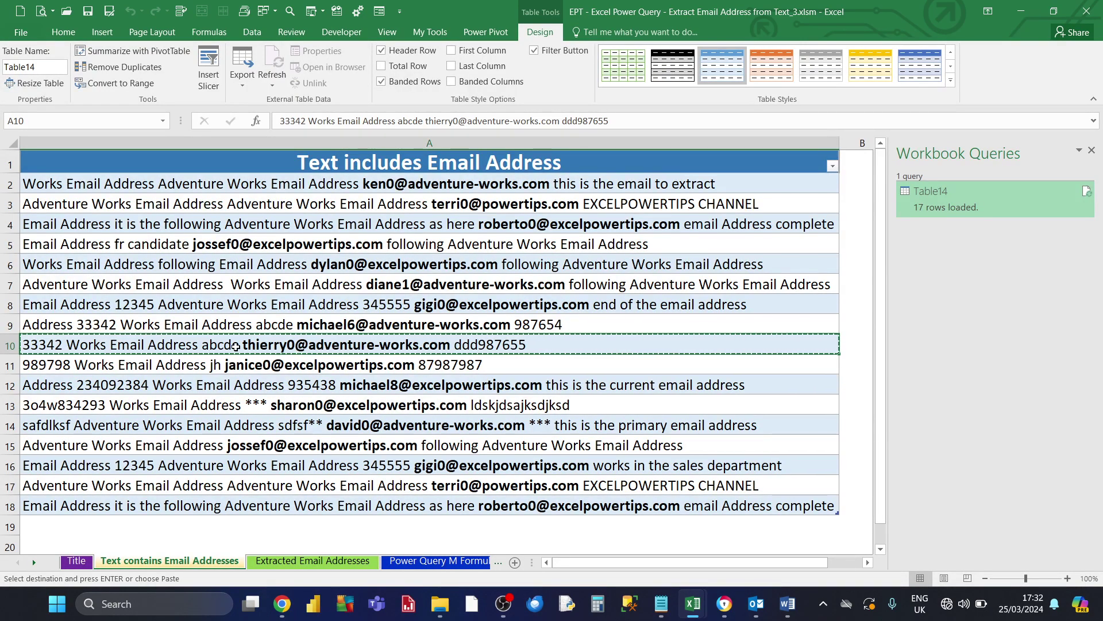
click(194, 521)
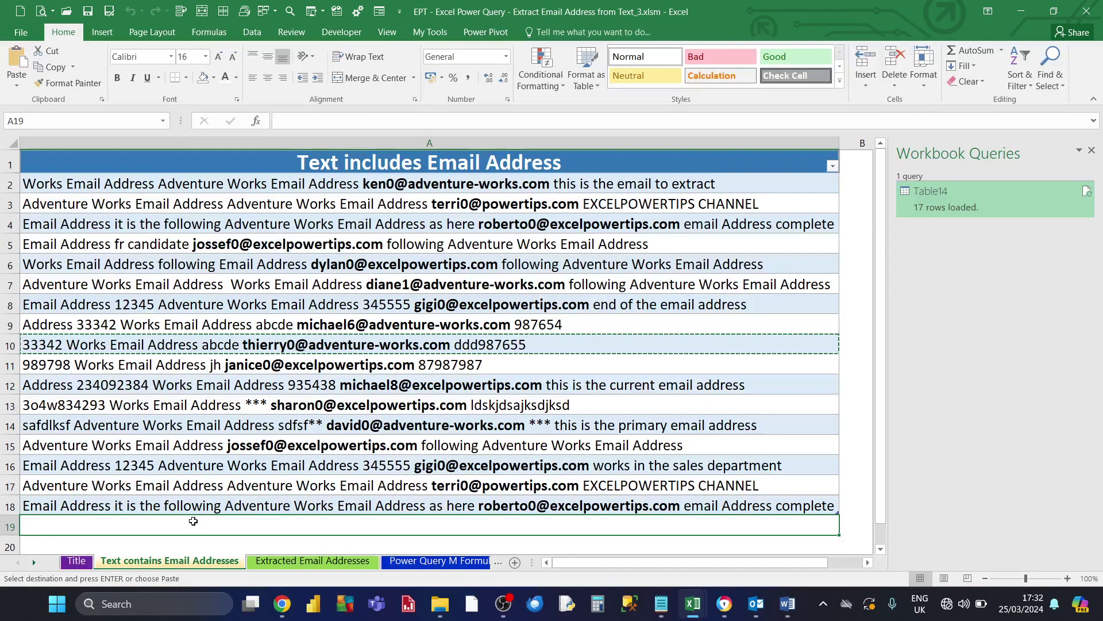
key(ctrl+v)
key(Escape)
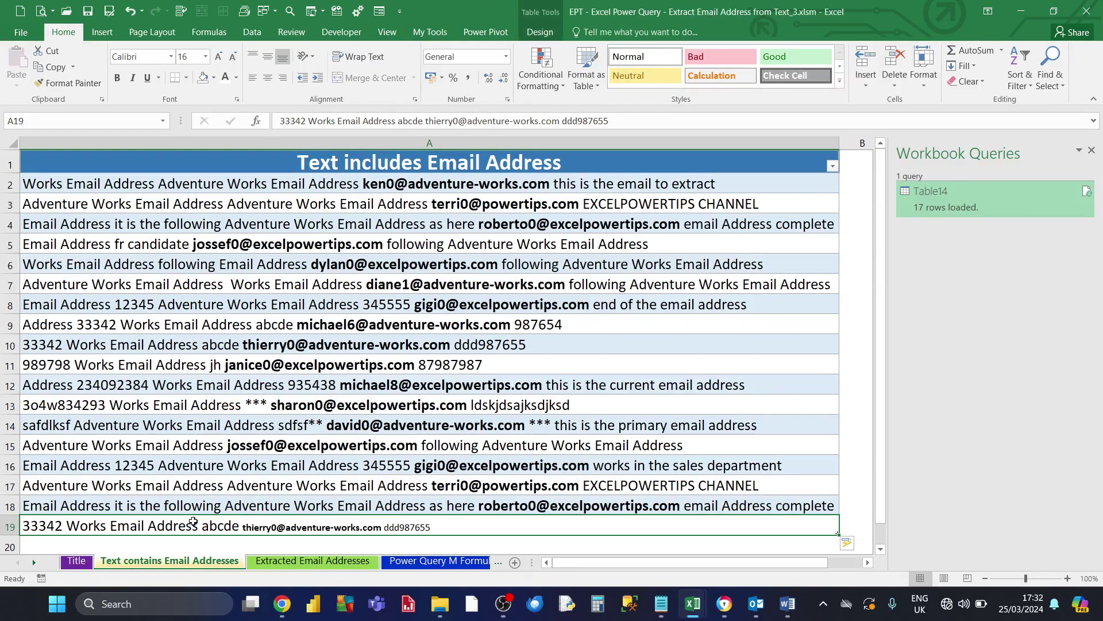
click(265, 563)
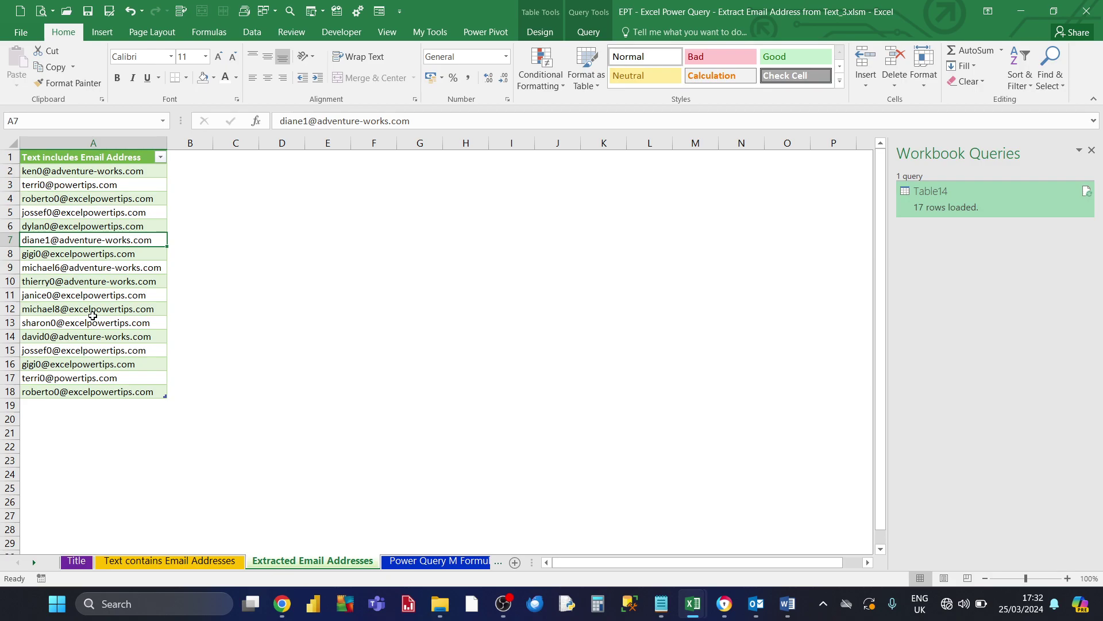
Refresh the query table so it lists 18 addresses, including the new one in row 19
right_click(88, 281)
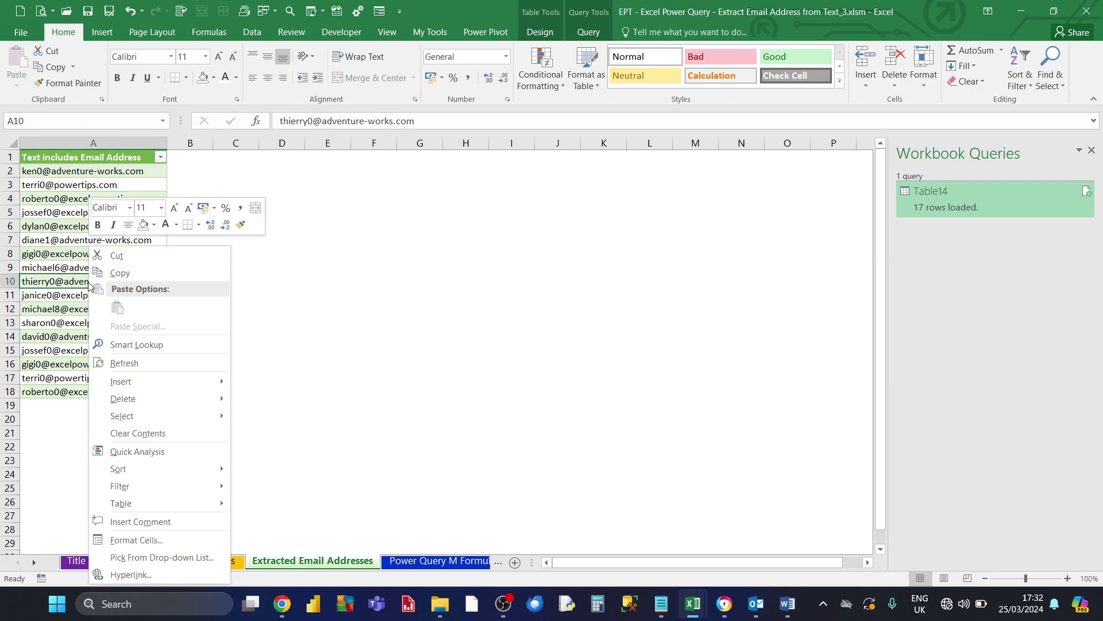
click(126, 363)
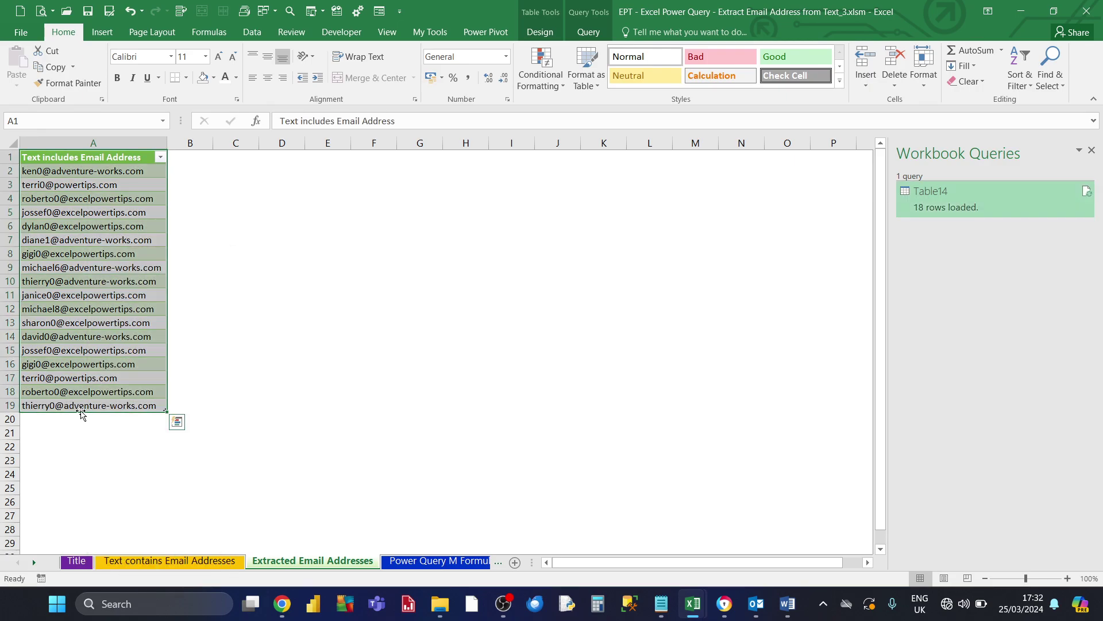
click(81, 408)
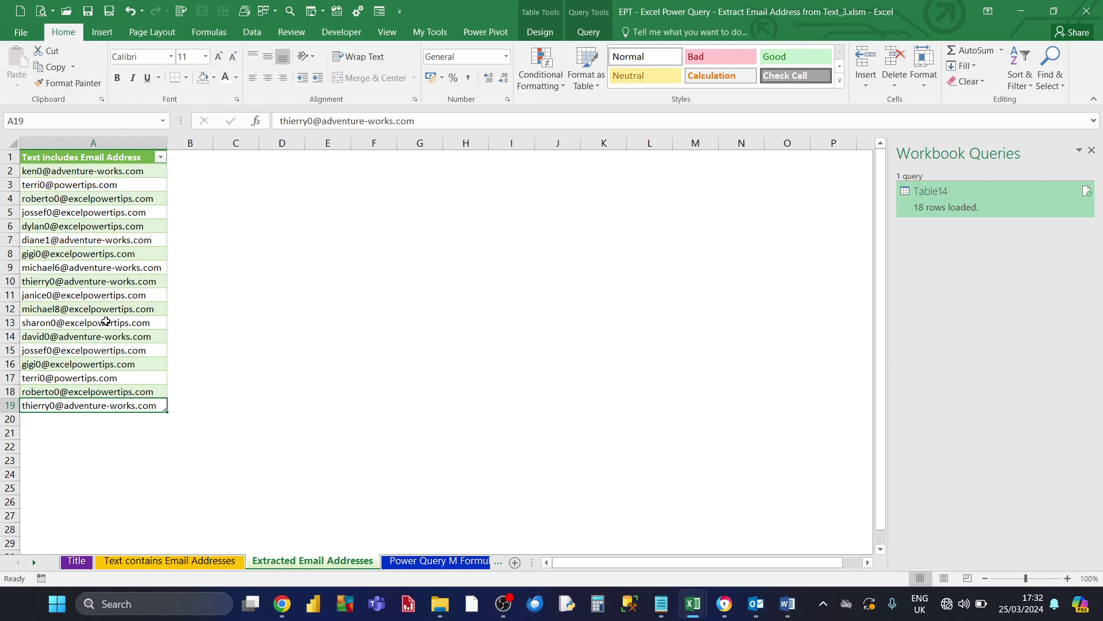